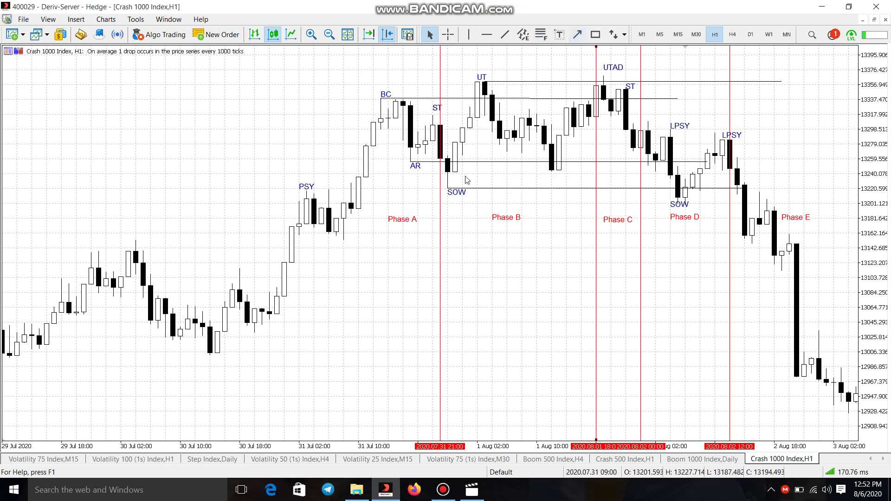
Switch Crash 1000 Index to D1, zoom out, and pan so February–August 2020 is visible
click(749, 36)
mouse_move(380, 248)
mouse_down()
mouse_move(634, 232)
mouse_move(714, 240)
mouse_up()
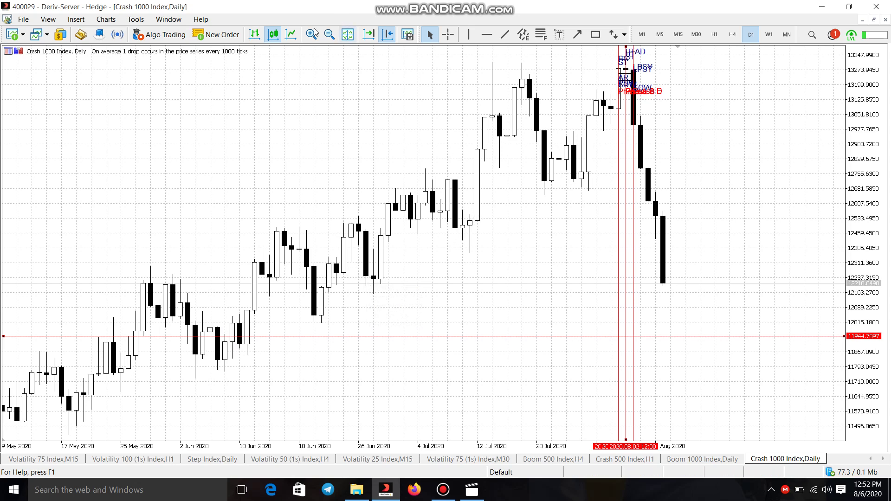
click(329, 34)
scroll(432, 378, up, 4)
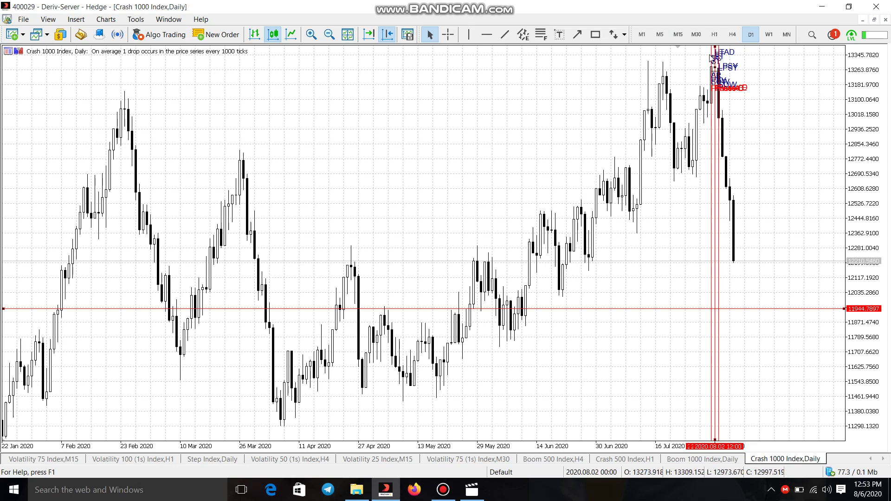
drag(545, 172, 489, 190)
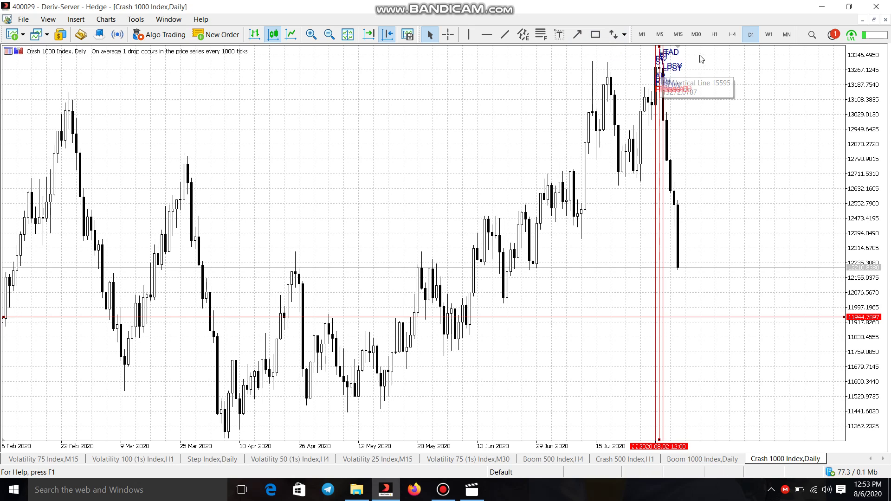
click(575, 39)
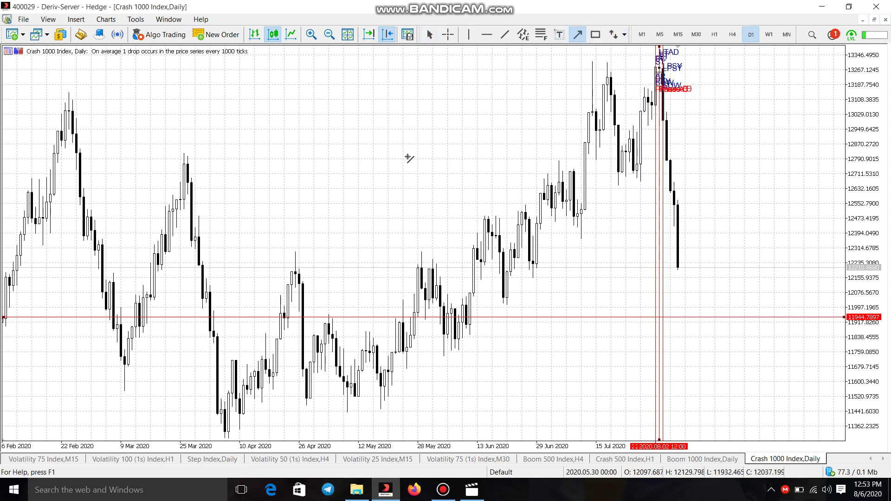
mouse_move(370, 189)
mouse_down()
mouse_move(432, 117)
mouse_move(462, 169)
mouse_move(544, 95)
mouse_up()
click(577, 34)
click(578, 34)
click(576, 37)
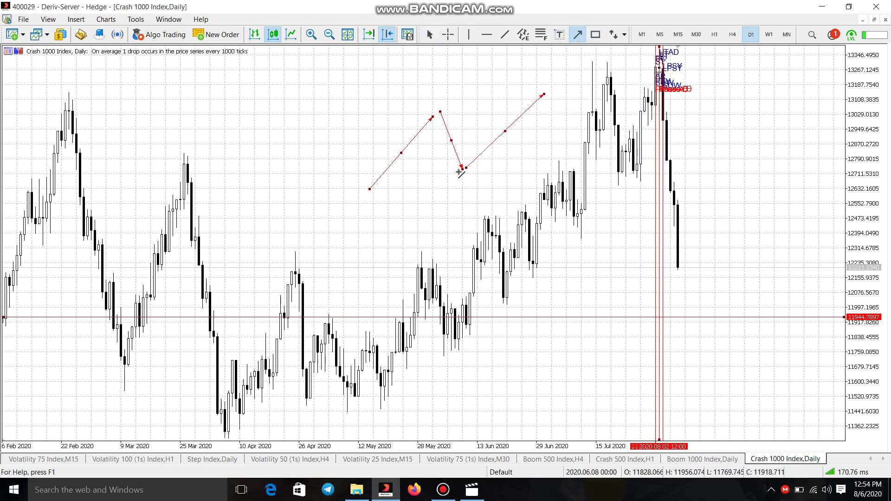
drag(460, 175, 393, 242)
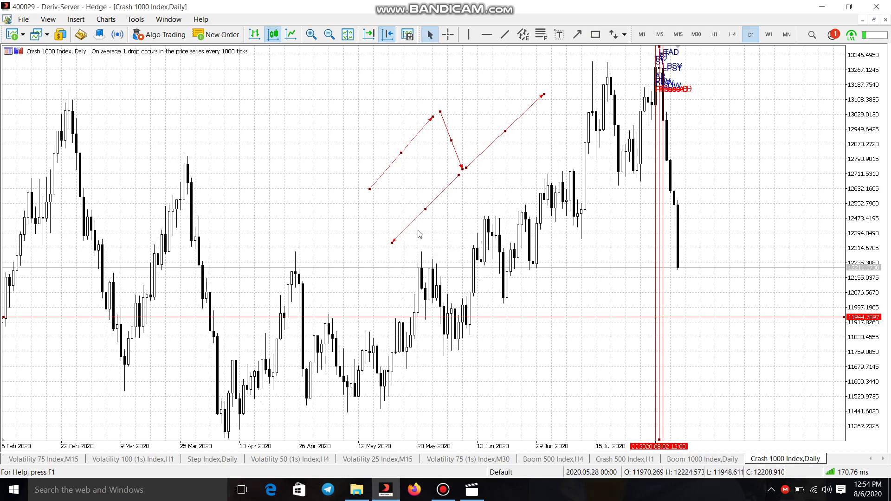
right_click(427, 210)
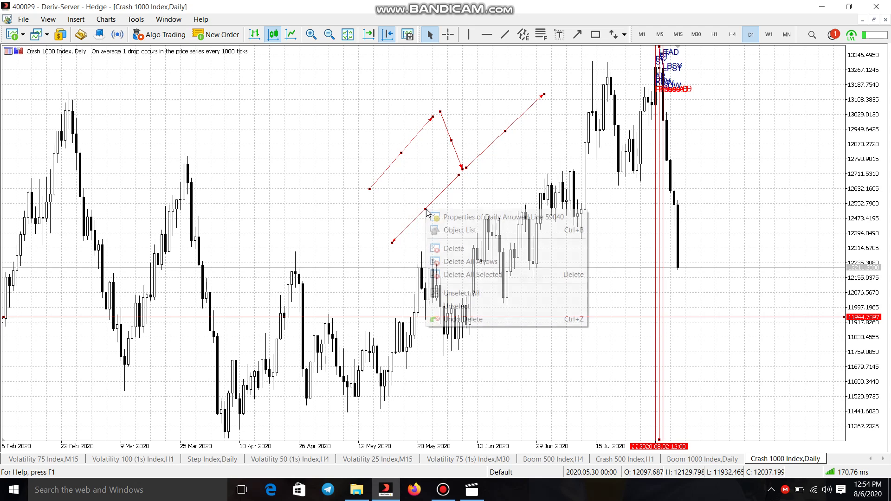
click(453, 248)
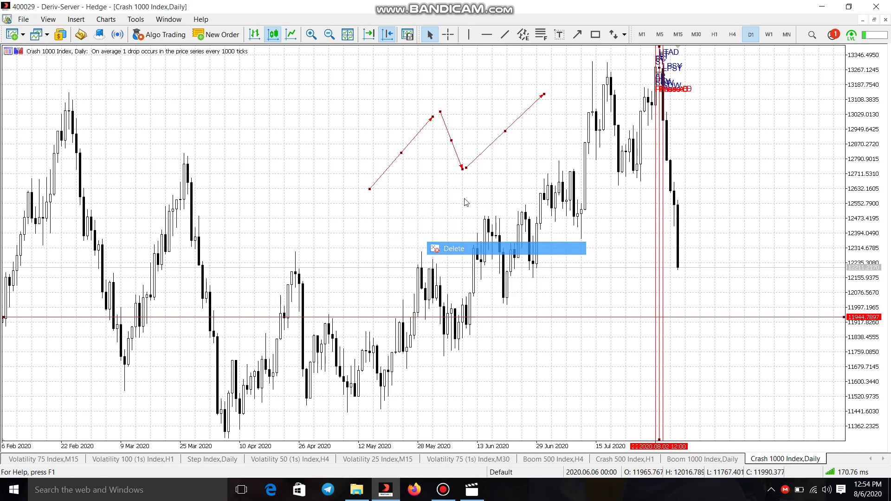
right_click(453, 140)
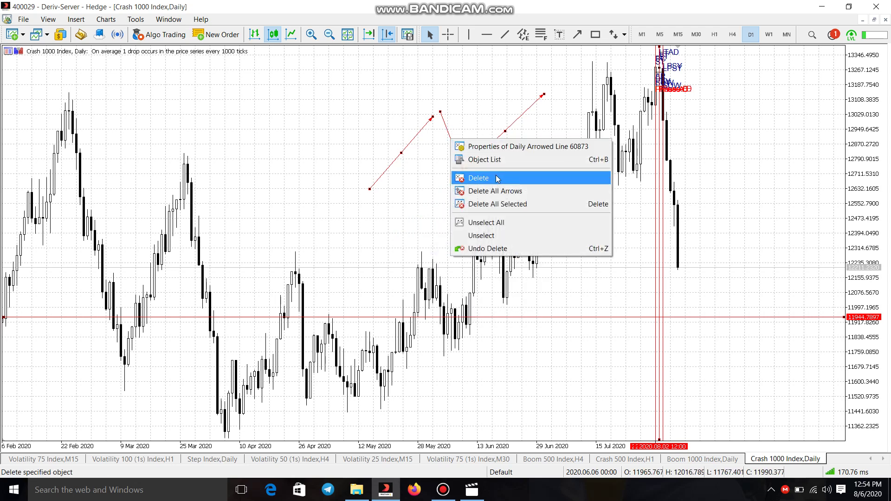
click(498, 178)
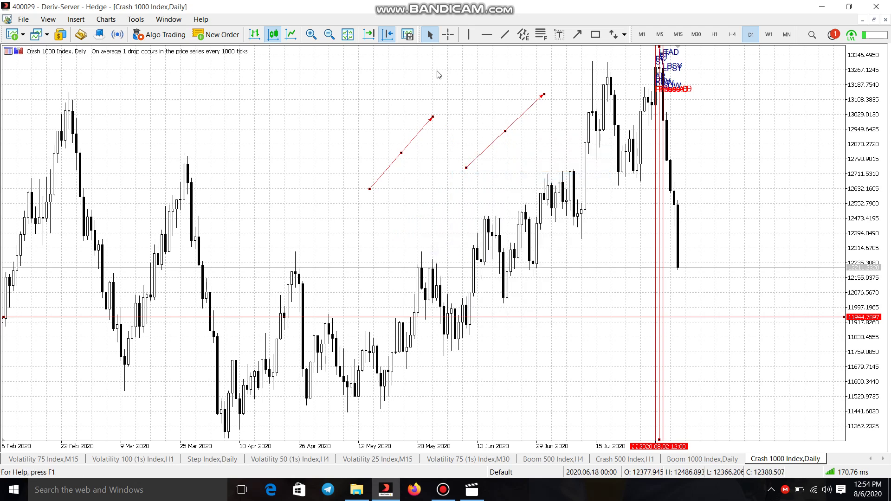
right_click(505, 131)
click(532, 172)
right_click(402, 155)
click(442, 190)
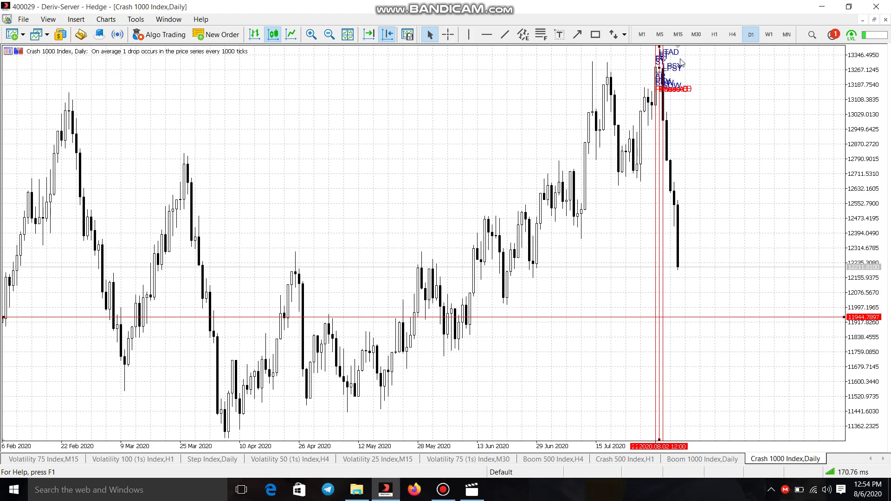
Switch to H4 candles, pan forward from March through July, and zoom out to late July
click(731, 36)
drag(719, 143, 352, 239)
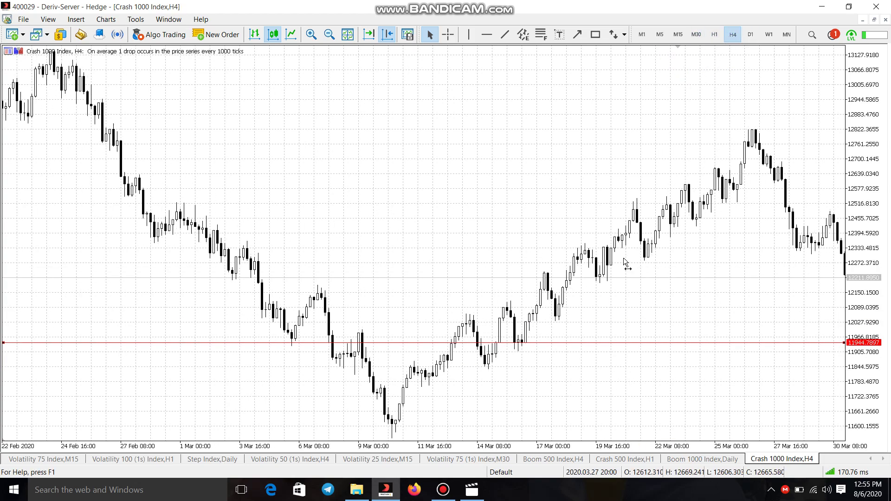
drag(728, 263, 564, 280)
drag(724, 209, 670, 243)
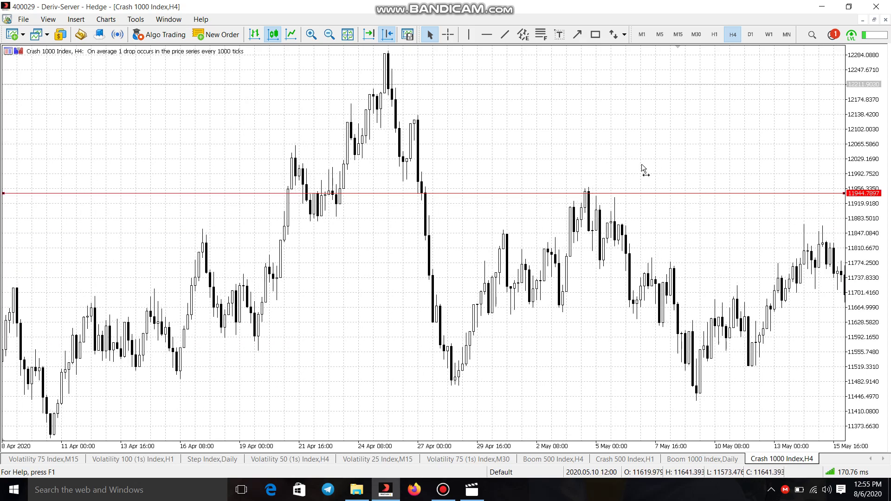
drag(710, 153, 484, 260)
drag(675, 144, 263, 260)
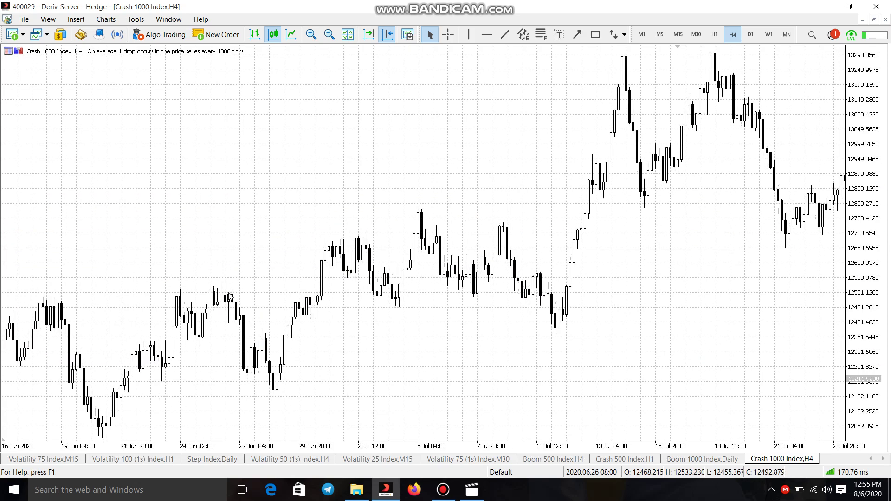
click(328, 39)
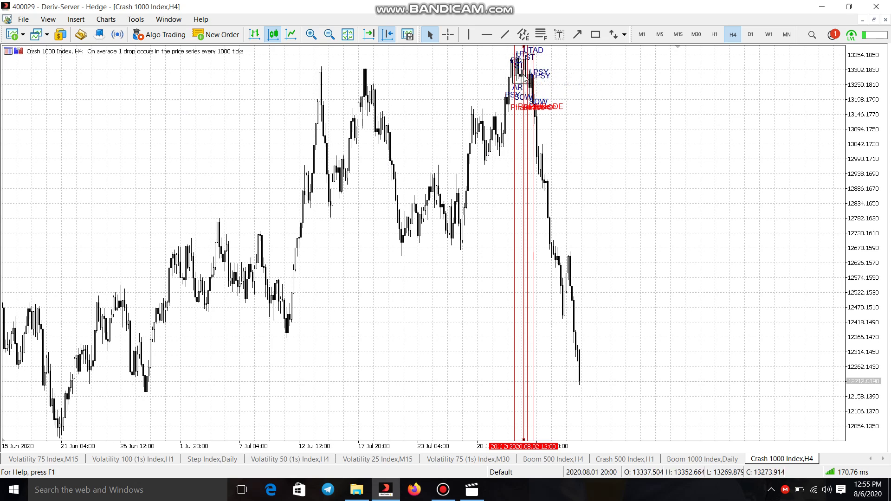
Switch to H1, jump to the latest bars, and zoom in centred on the Wyckoff phase annotations
click(714, 34)
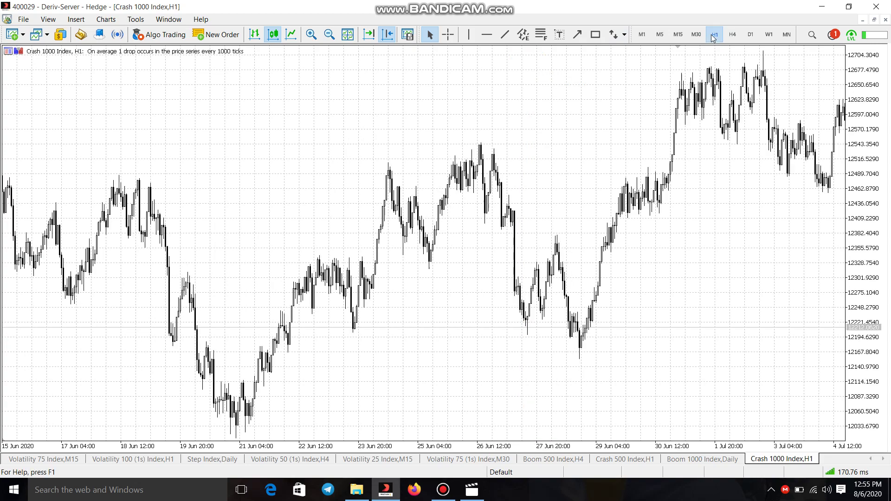
drag(698, 157, 559, 178)
scroll(559, 177, down, 10)
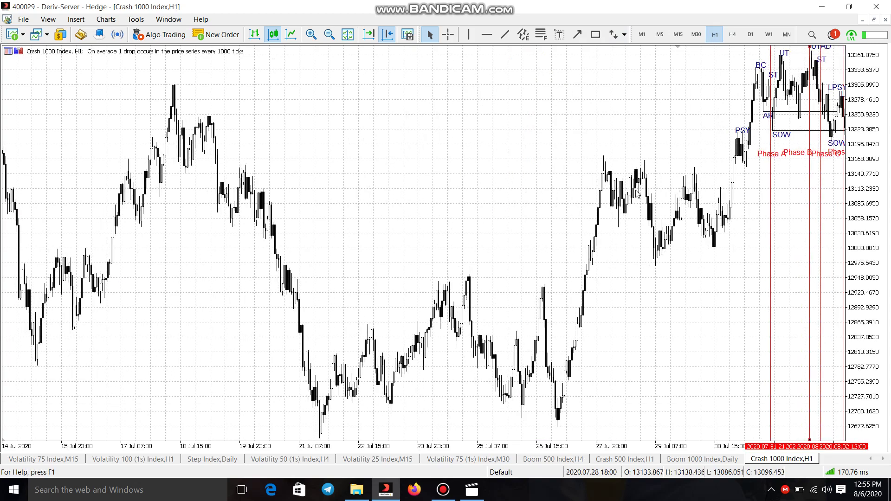
click(311, 34)
drag(442, 153, 728, 236)
scroll(728, 236, up, 5)
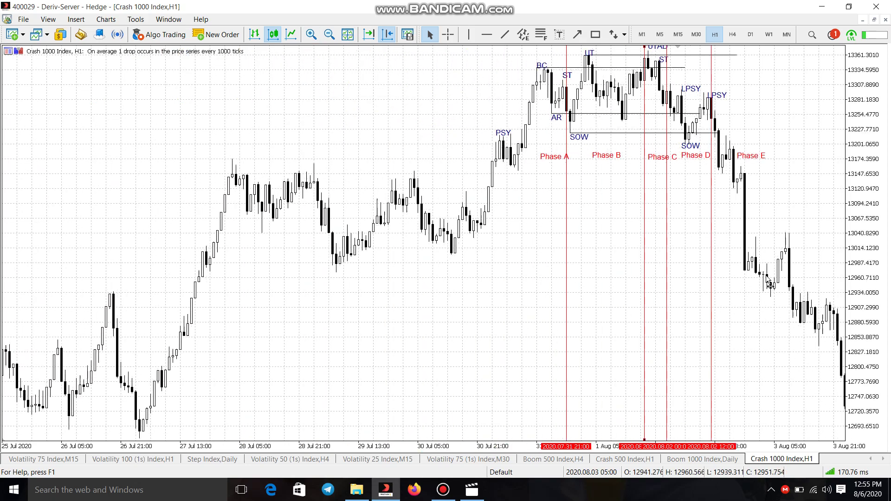
Zoom in once more and stretch the price scale so candles fill the 29 Jul–3 Aug view
click(312, 35)
scroll(312, 308, down, 6)
scroll(474, 311, down, 6)
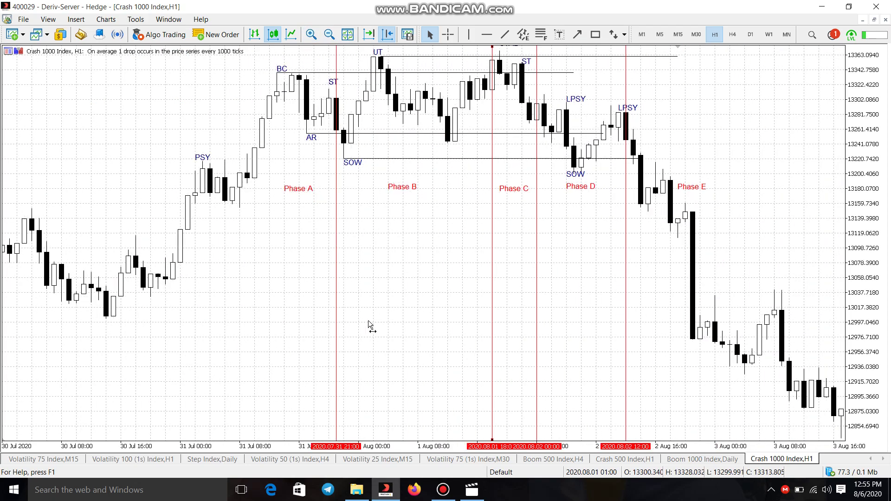
scroll(389, 351, up, 2)
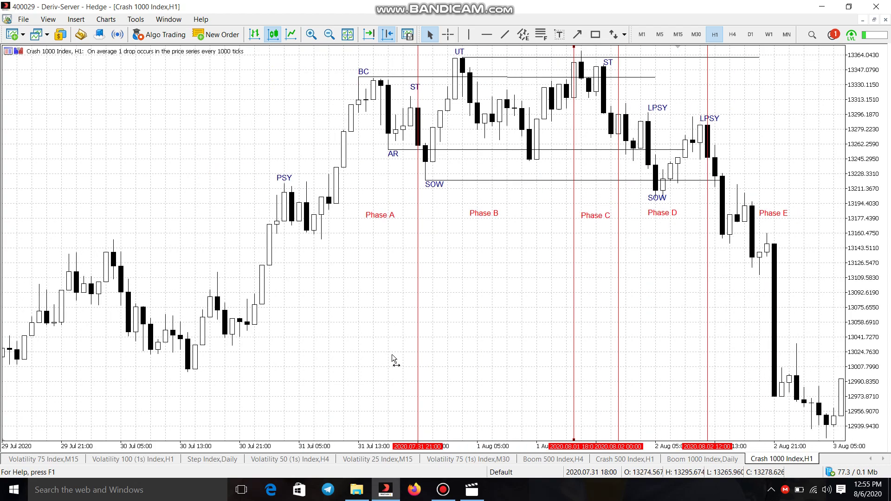
drag(867, 162, 867, 158)
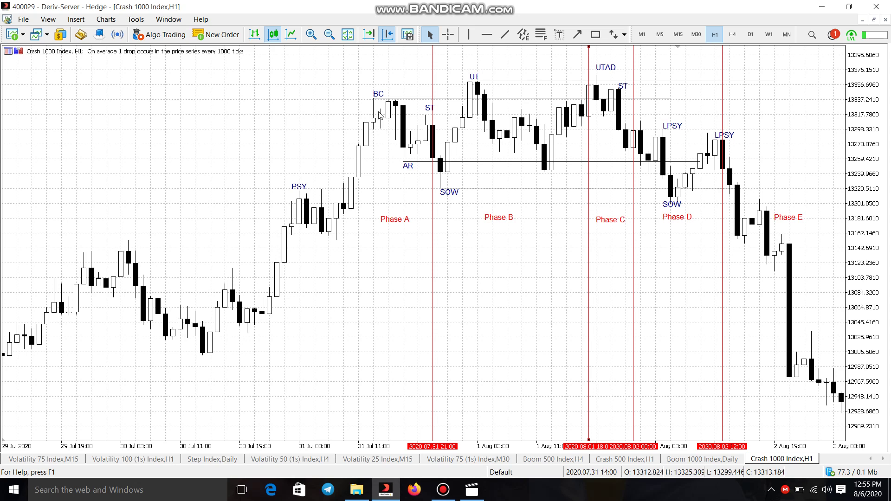
mouse_move(405, 147)
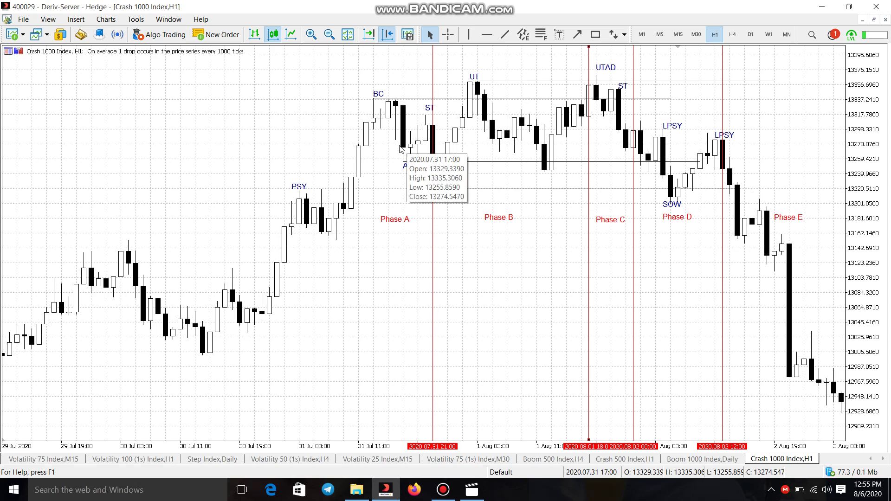